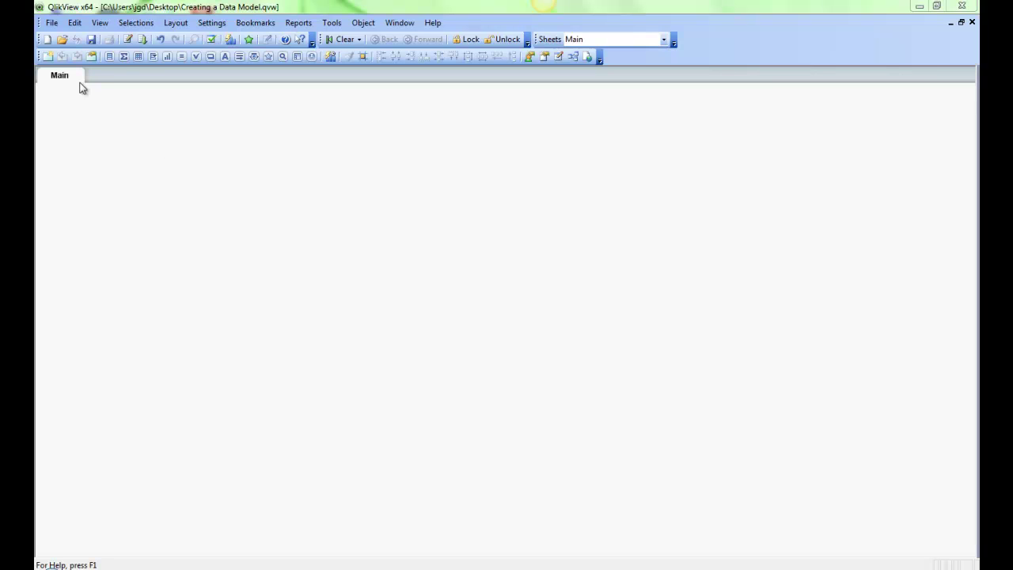
Open the load script and insert a blank line after the Customers LOAD statement.
{"action": "left_click", "coordinate": [52, 23]}
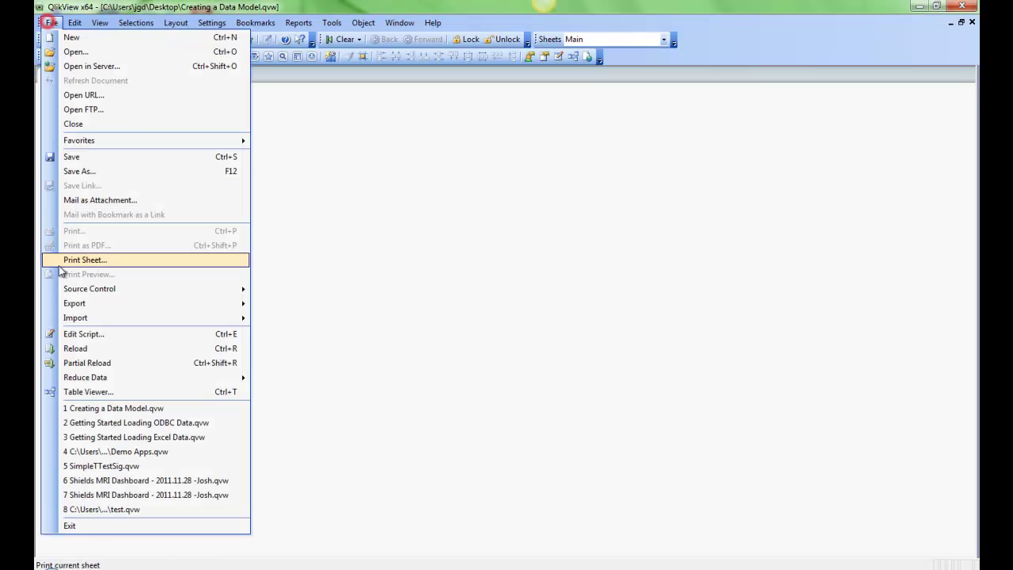
{"action": "left_click", "coordinate": [102, 333]}
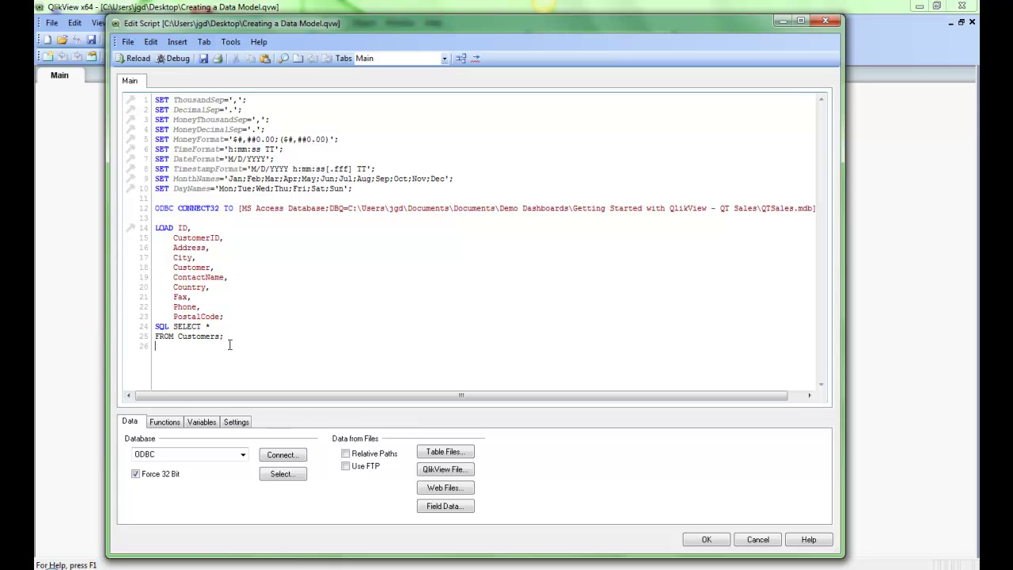
{"action": "key", "text": "Return"}
Generate LOAD statements for the QTSales.mdb Orders Header and Order Details tables and insert them into the script.
{"action": "left_click", "coordinate": [283, 474]}
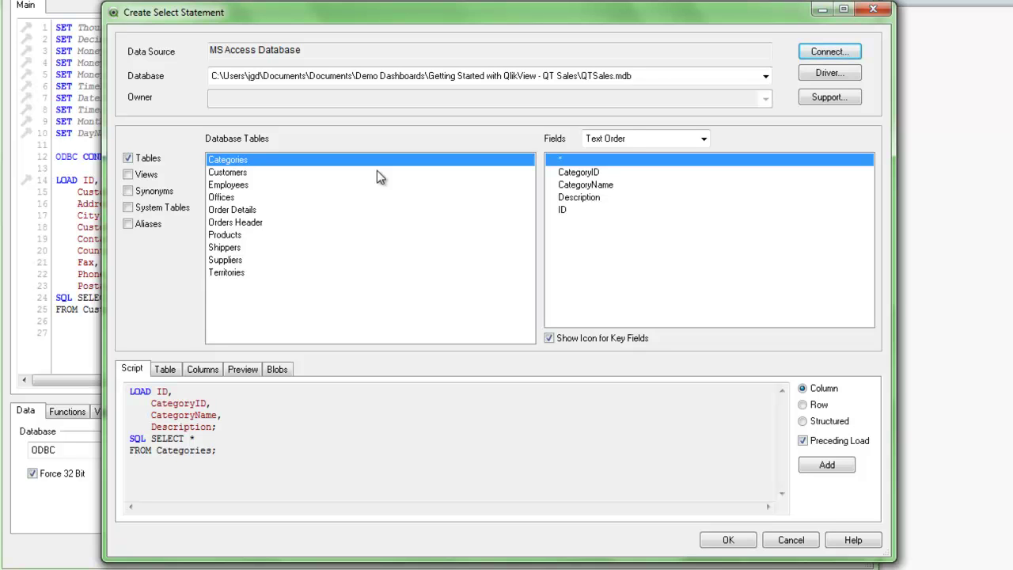
{"action": "left_click", "coordinate": [240, 209]}
{"action": "left_click", "coordinate": [246, 224]}
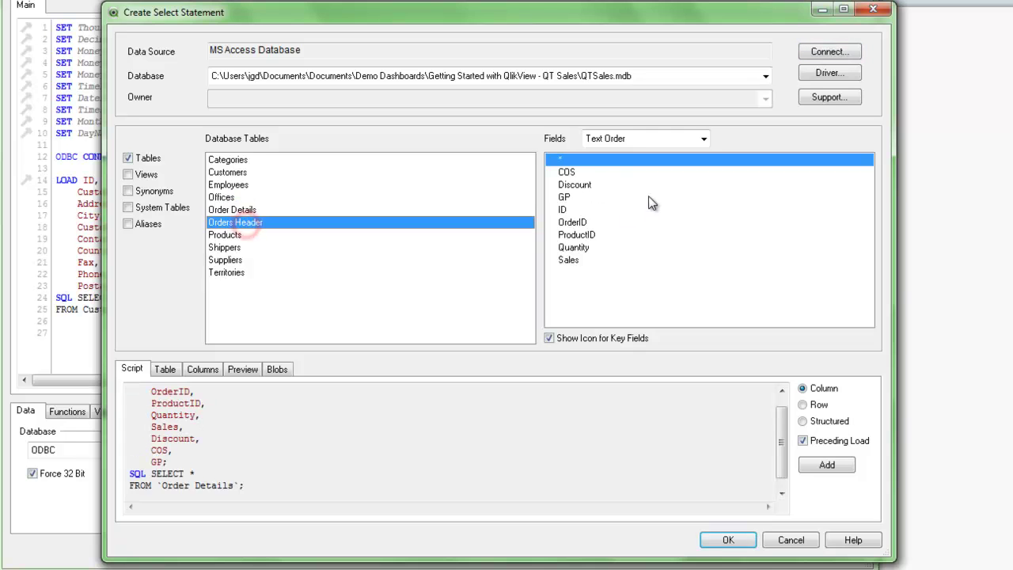
{"action": "left_click", "coordinate": [825, 466]}
{"action": "left_click", "coordinate": [239, 210]}
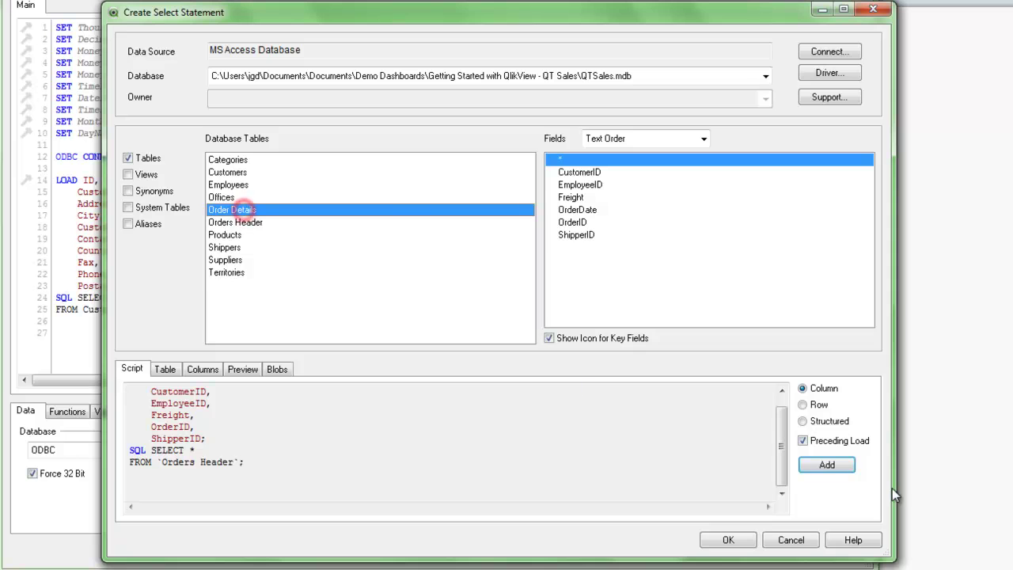
{"action": "left_click", "coordinate": [825, 466]}
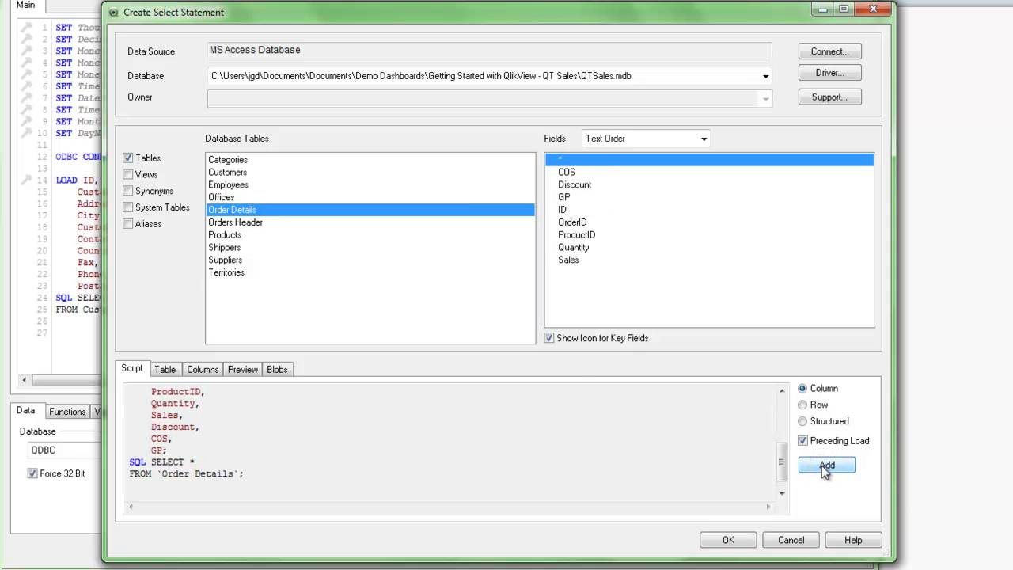
{"action": "left_click", "coordinate": [725, 540]}
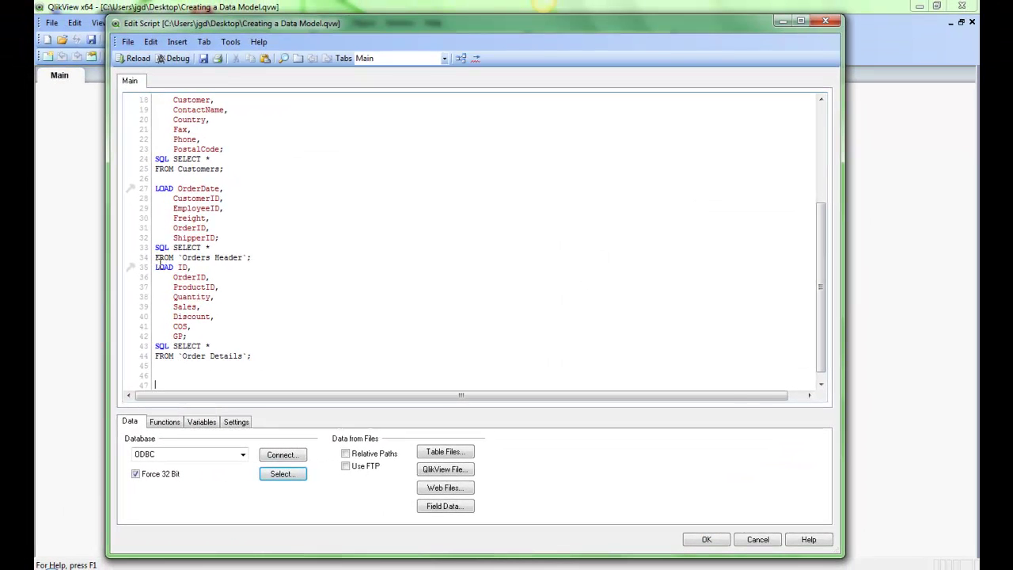
Insert a blank line before the Order Details LOAD block and save the script.
{"action": "left_click", "coordinate": [156, 266]}
{"action": "key", "text": "Return"}
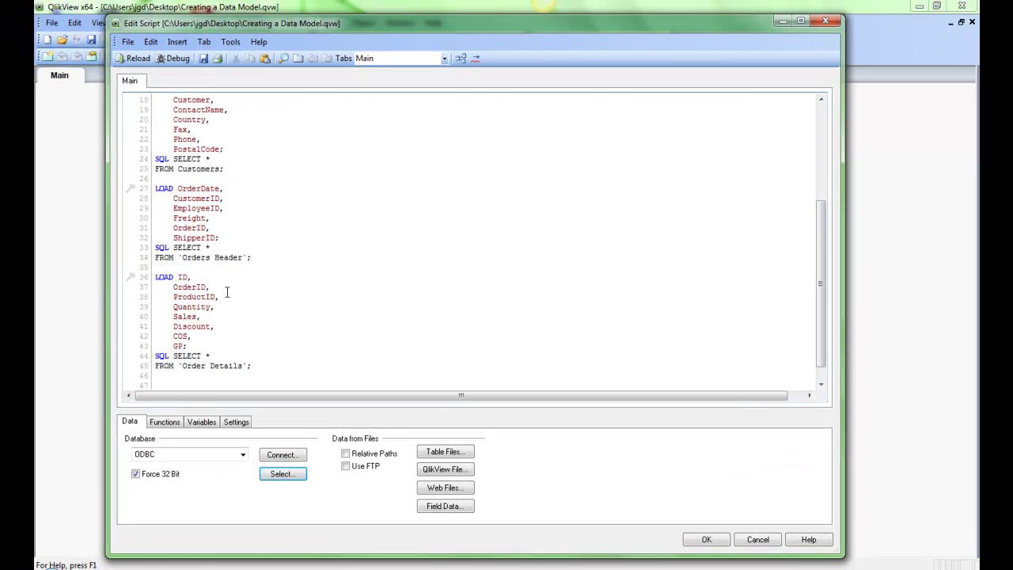
{"action": "scroll", "coordinate": [227, 293], "scroll_direction": "up", "scroll_amount": 2}
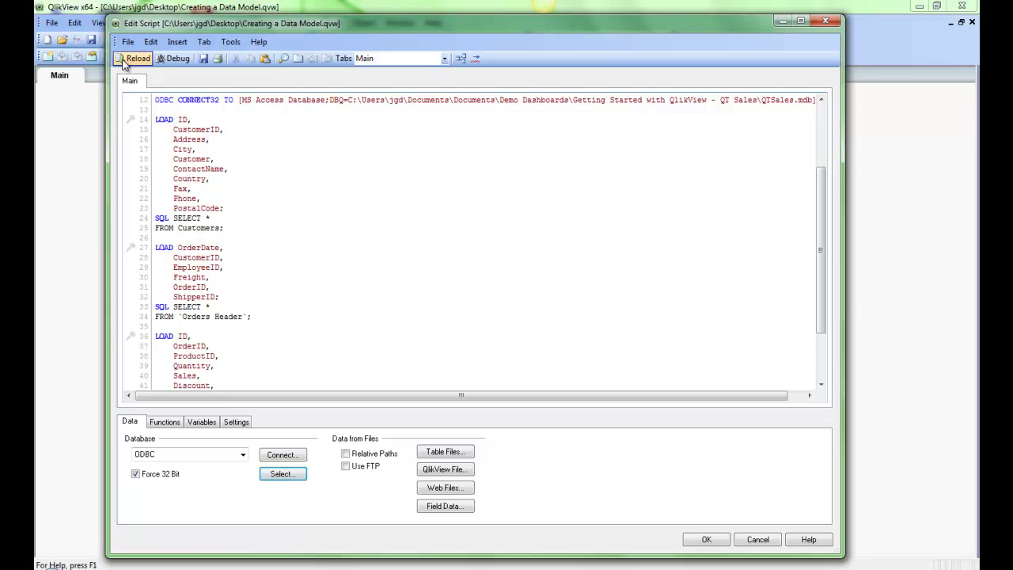
{"action": "left_click", "coordinate": [204, 58]}
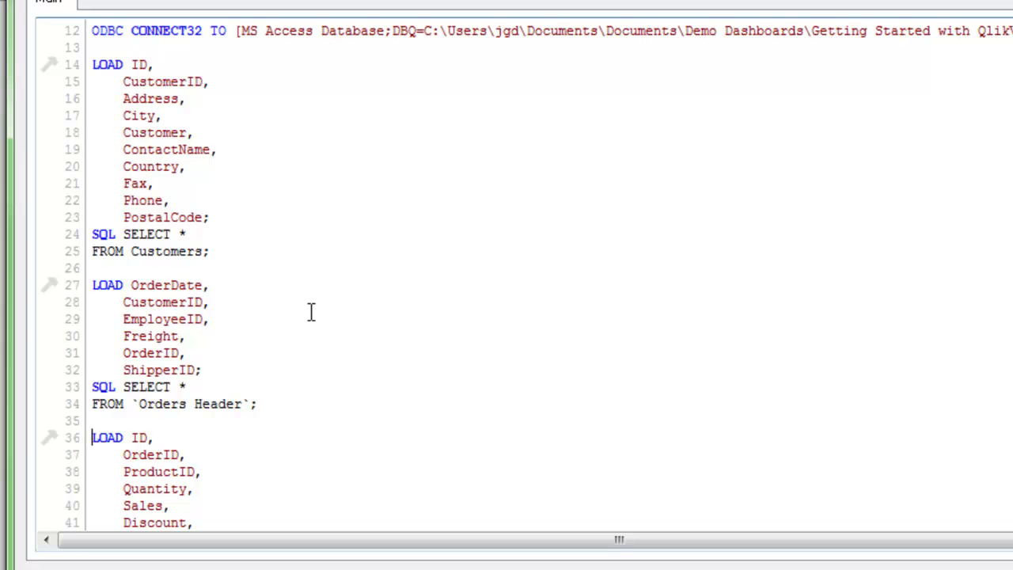
{"action": "scroll", "coordinate": [311, 311], "scroll_direction": "down", "scroll_amount": 3}
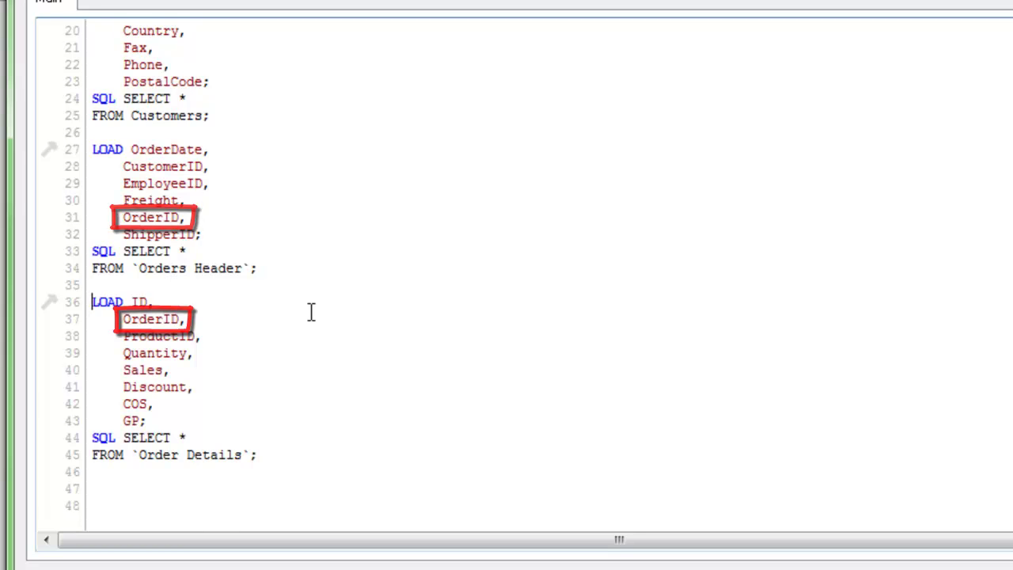
{"action": "scroll", "coordinate": [311, 312], "scroll_direction": "up", "scroll_amount": 2}
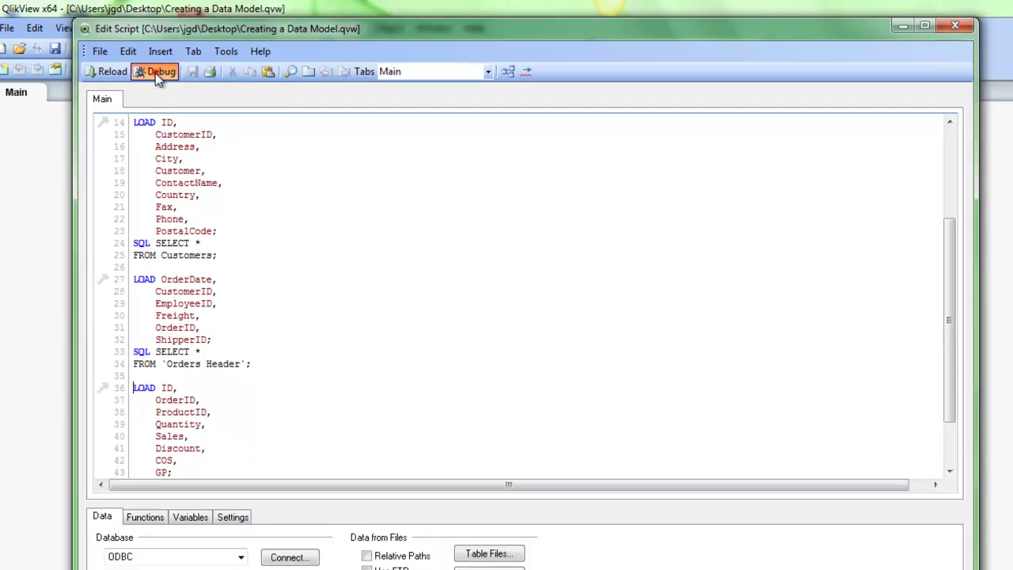
Start the script debugger, reposition its window, and enable Limited Load of 10 records.
{"action": "left_click", "coordinate": [135, 90]}
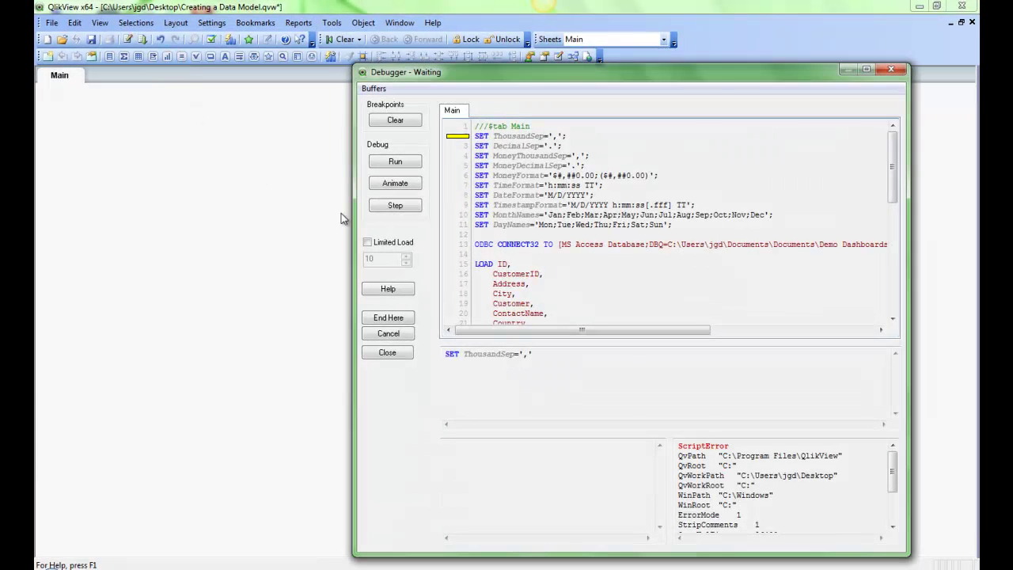
{"action": "left_click_drag", "start_coordinate": [455, 82], "coordinate": [324, 61]}
{"action": "left_click", "coordinate": [236, 221]}
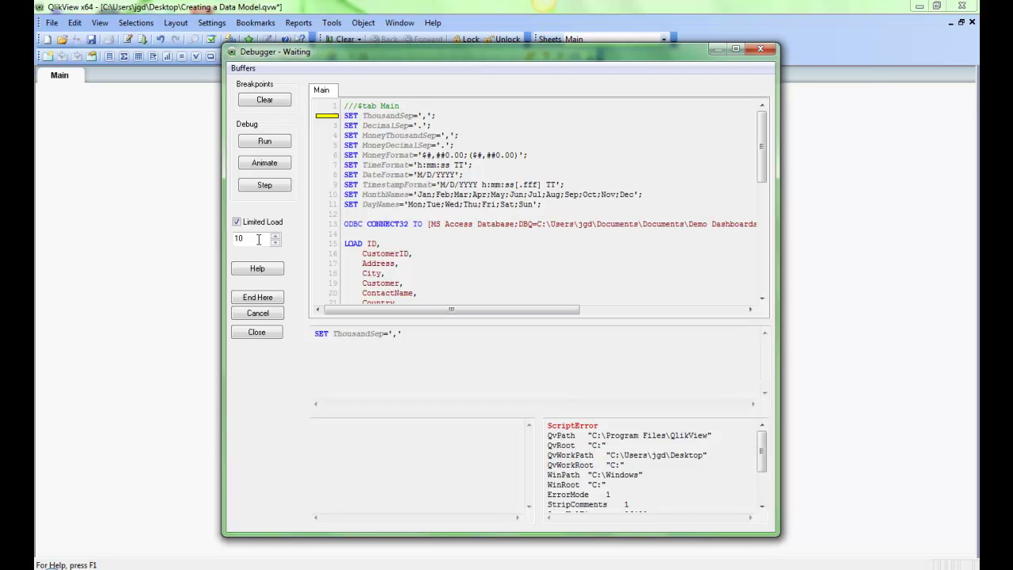
Run the 10-row debug load, close the debugger, and dismiss the loop warning and Sheet Properties.
{"action": "left_click", "coordinate": [274, 145]}
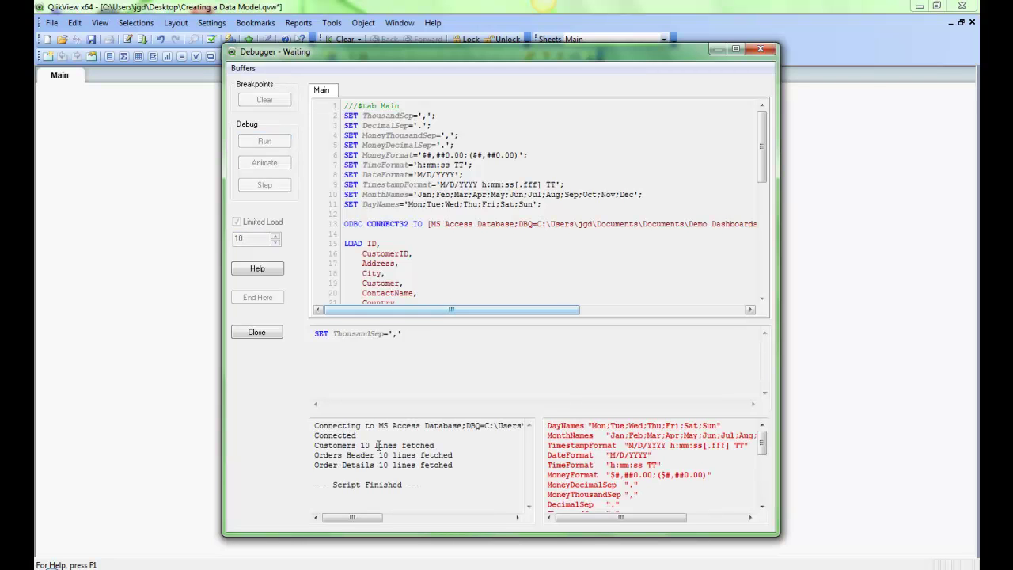
{"action": "left_click", "coordinate": [263, 331]}
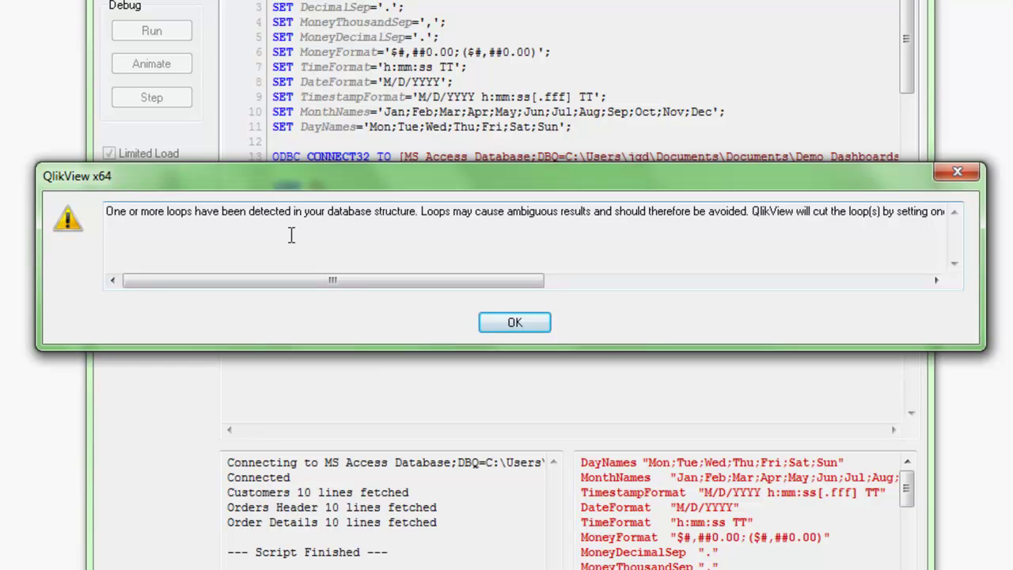
{"action": "left_click", "coordinate": [515, 324]}
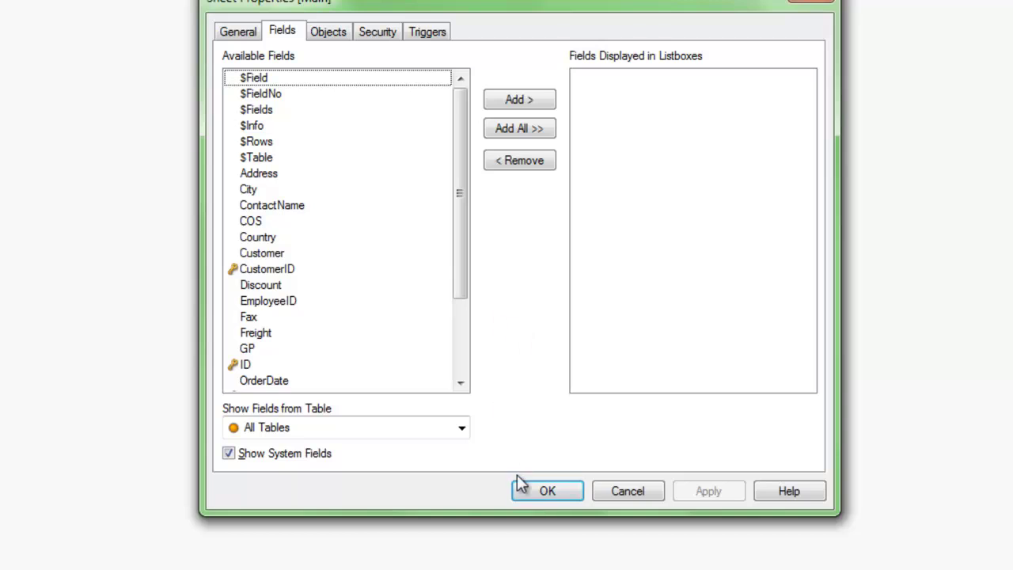
{"action": "left_click", "coordinate": [545, 492]}
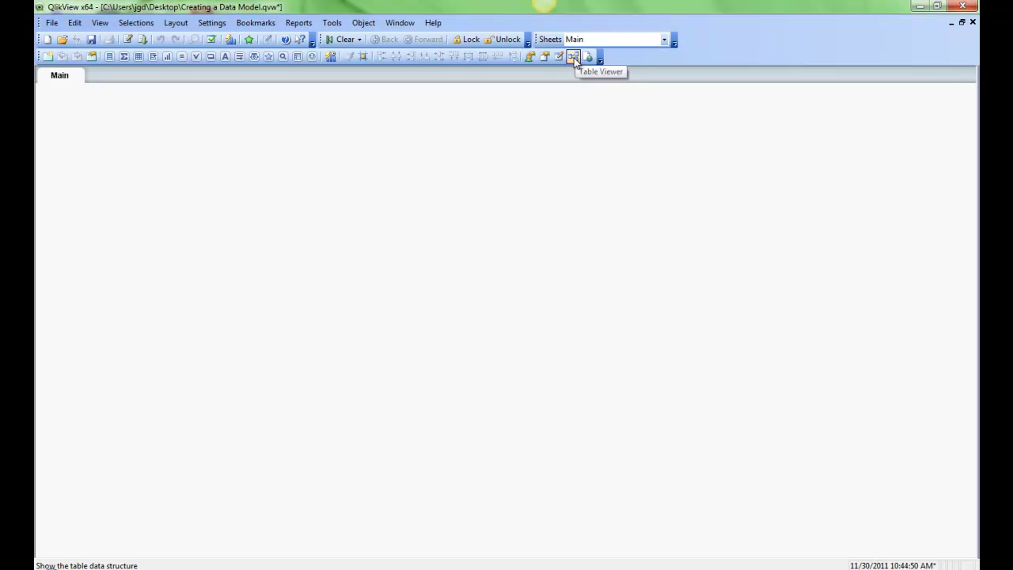
Show the Table Viewer and inspect the ID field closing the loop between the three tables.
{"action": "left_click", "coordinate": [573, 60]}
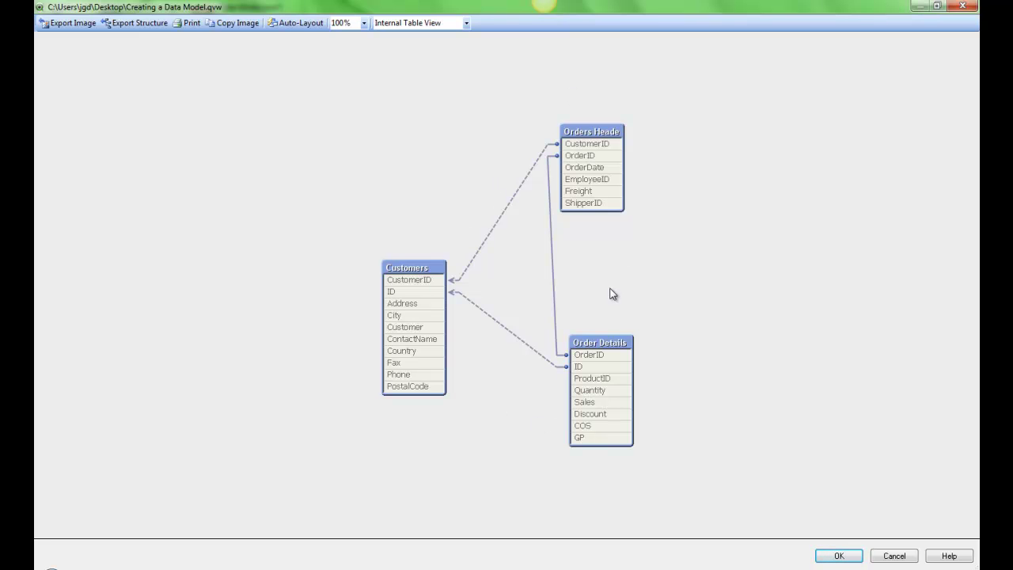
{"action": "mouse_move", "coordinate": [390, 295]}
Prefix the ID field with // in the Customers and Order Details loads, then save the script.
{"action": "left_click", "coordinate": [838, 555]}
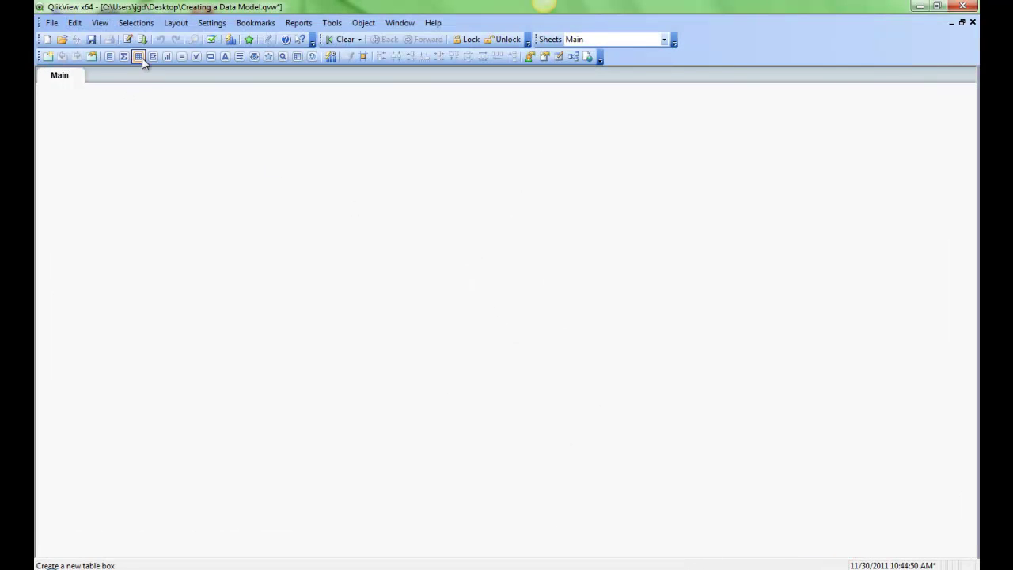
{"action": "left_click", "coordinate": [128, 39]}
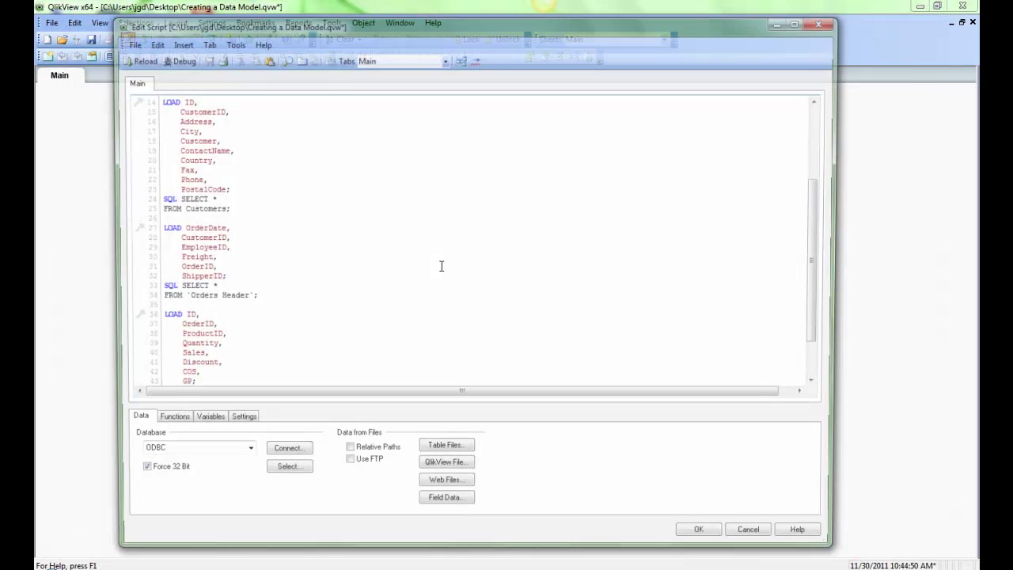
{"action": "scroll", "coordinate": [200, 161], "scroll_direction": "up", "scroll_amount": 2}
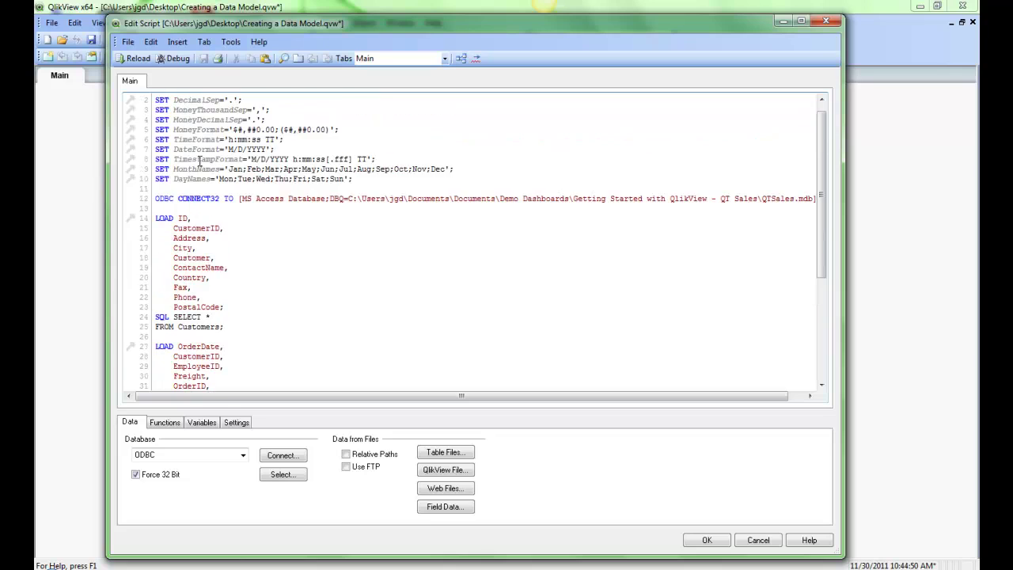
{"action": "left_click", "coordinate": [178, 218]}
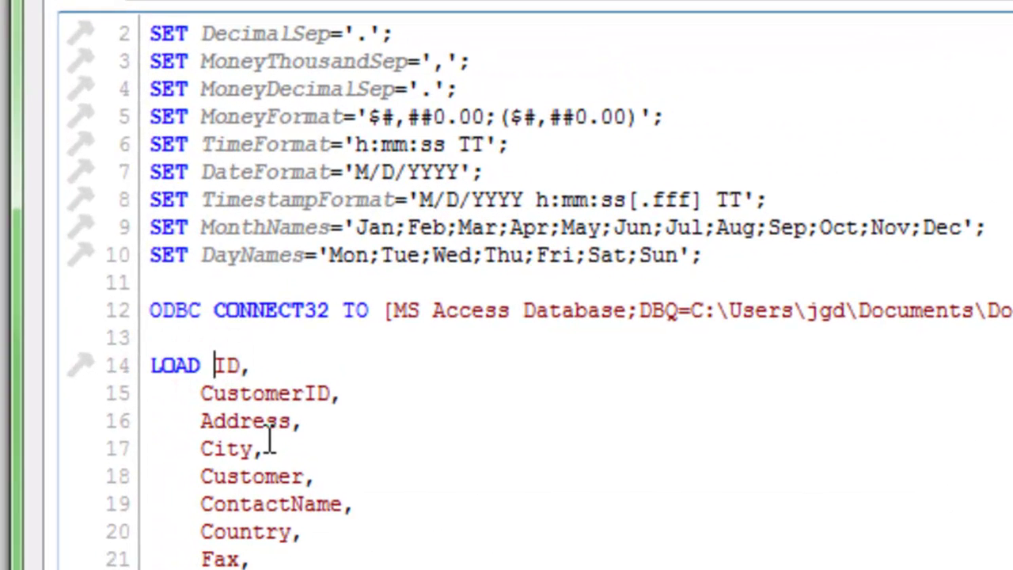
{"action": "type", "text": "//"}
{"action": "scroll", "coordinate": [357, 427], "scroll_direction": "down", "scroll_amount": 5}
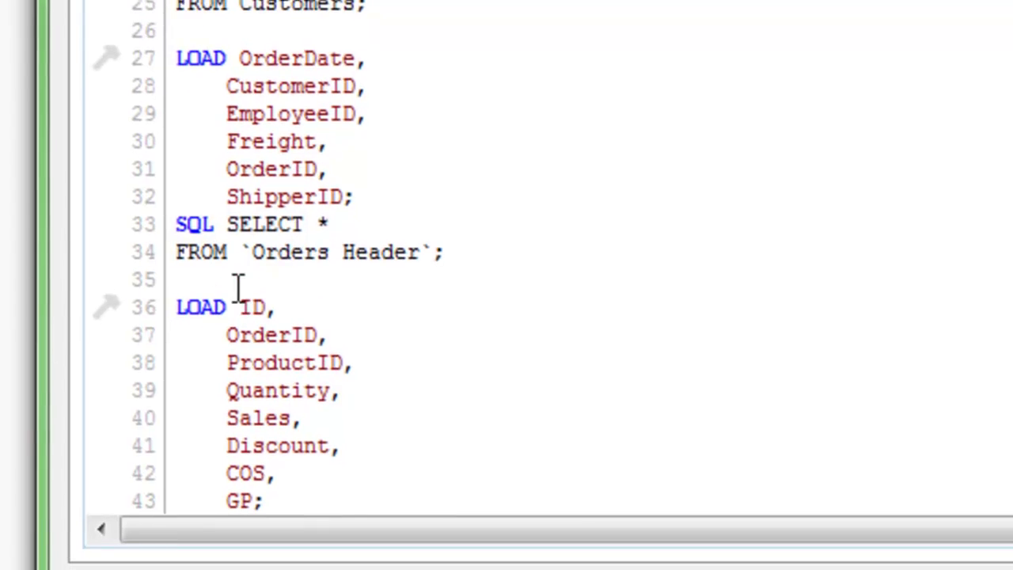
{"action": "left_click", "coordinate": [224, 516]}
{"action": "type", "text": "//"}
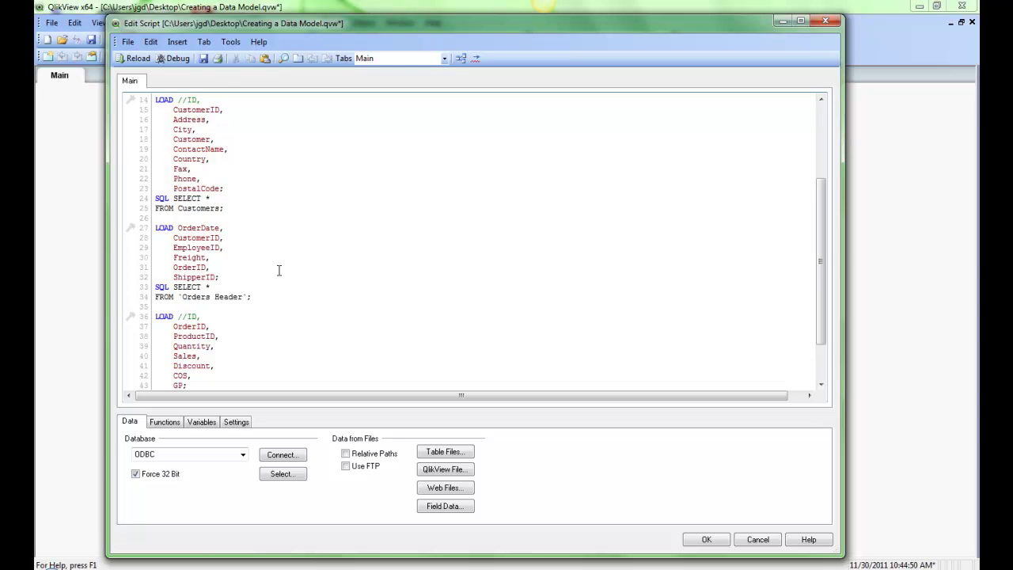
{"action": "left_click", "coordinate": [202, 61]}
Reload the data and confirm in Table Viewer the tables now link only via CustomerID and OrderID.
{"action": "left_click", "coordinate": [132, 58]}
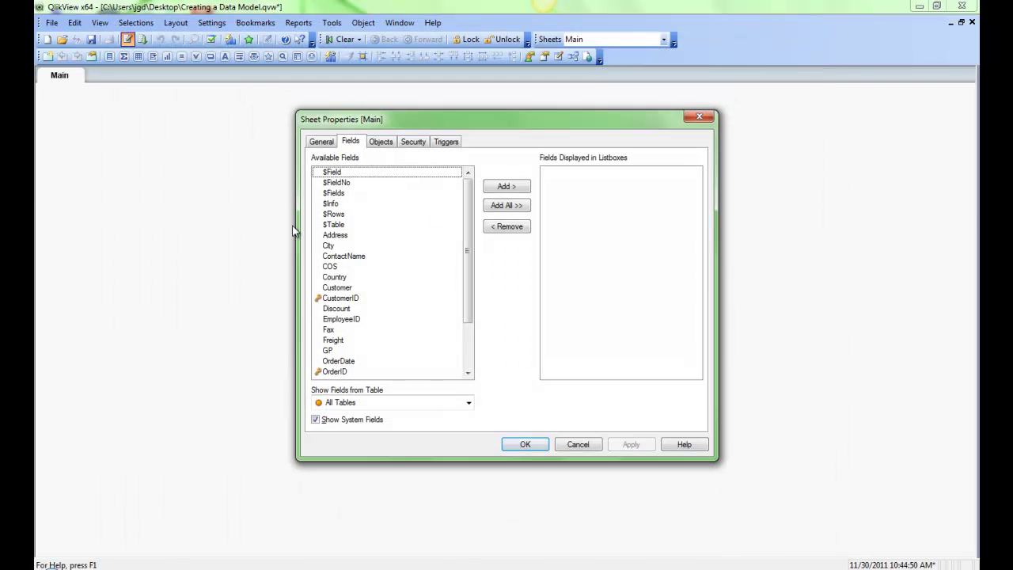
{"action": "left_click", "coordinate": [526, 446]}
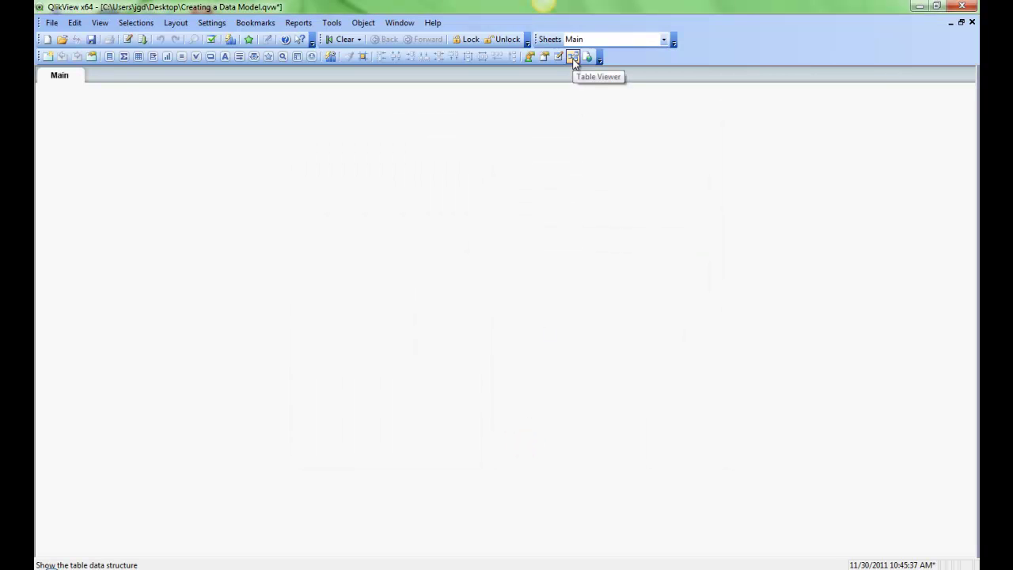
{"action": "left_click", "coordinate": [573, 57]}
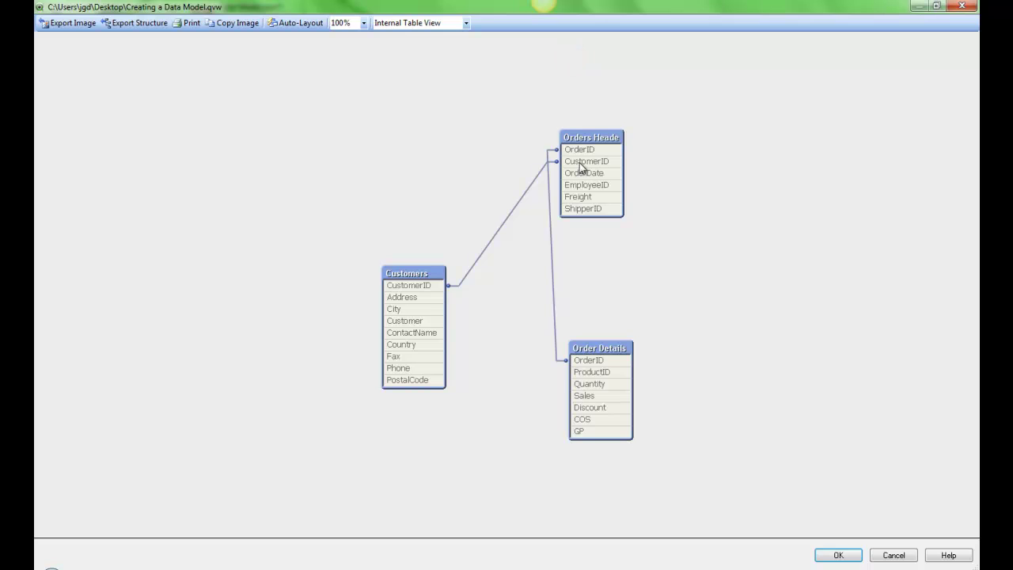
{"action": "left_click_drag", "start_coordinate": [584, 343], "coordinate": [398, 100]}
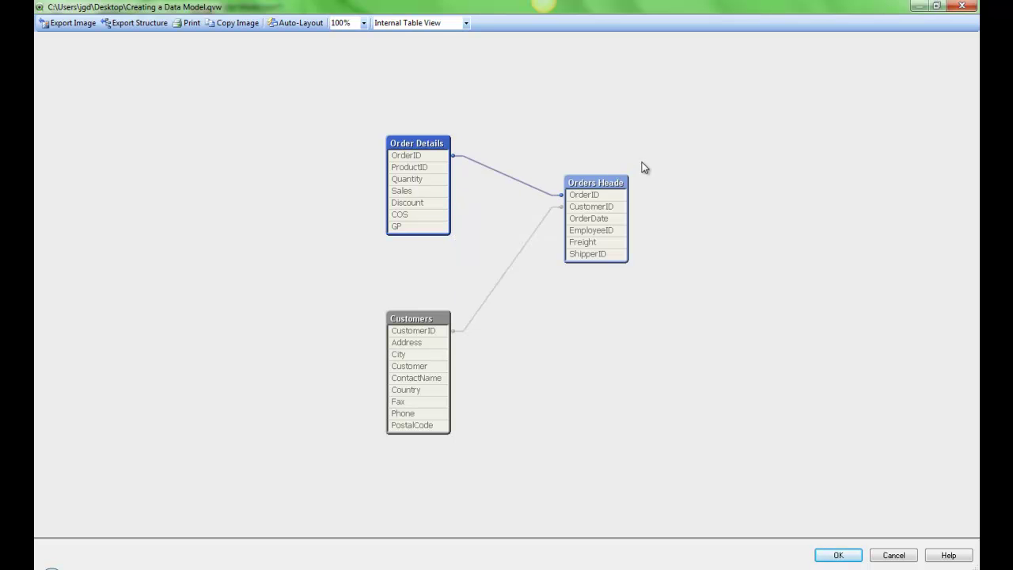
{"action": "left_click", "coordinate": [827, 554]}
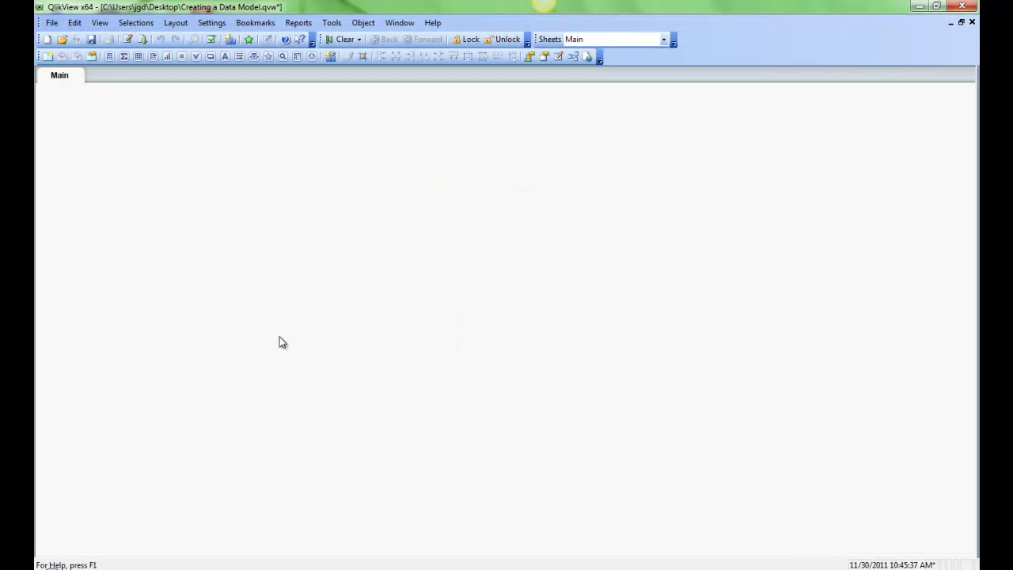